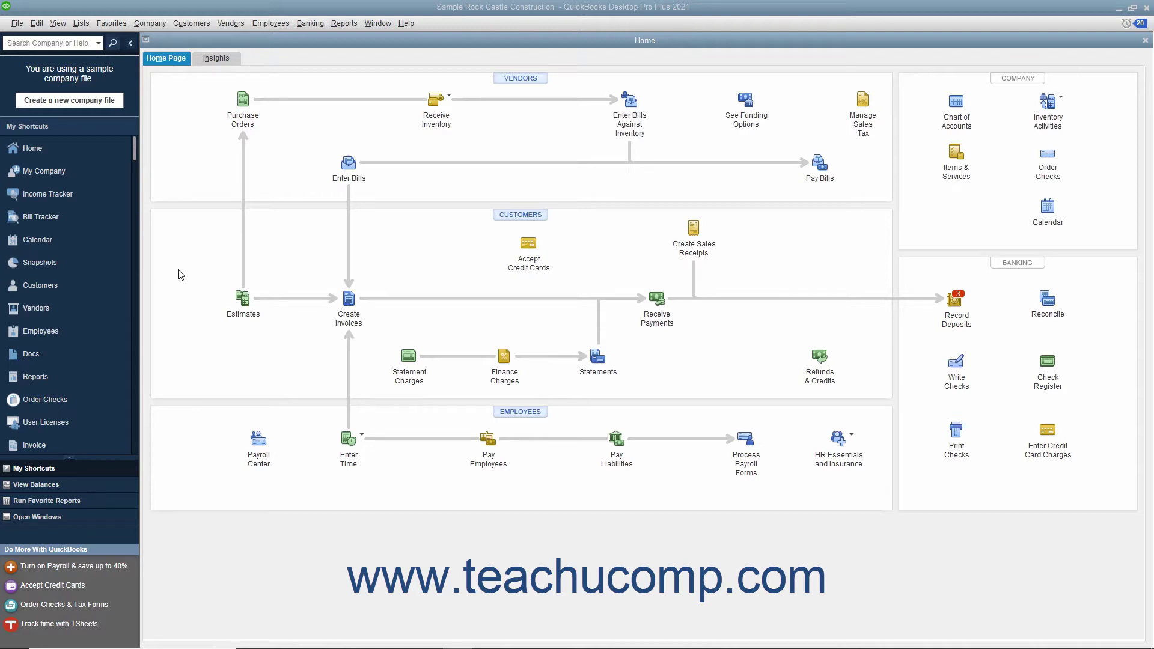
- Start an Enter Vehicle Mileage entry for the 2002 Ford Truck and review the Vehicle List
click(154, 24)
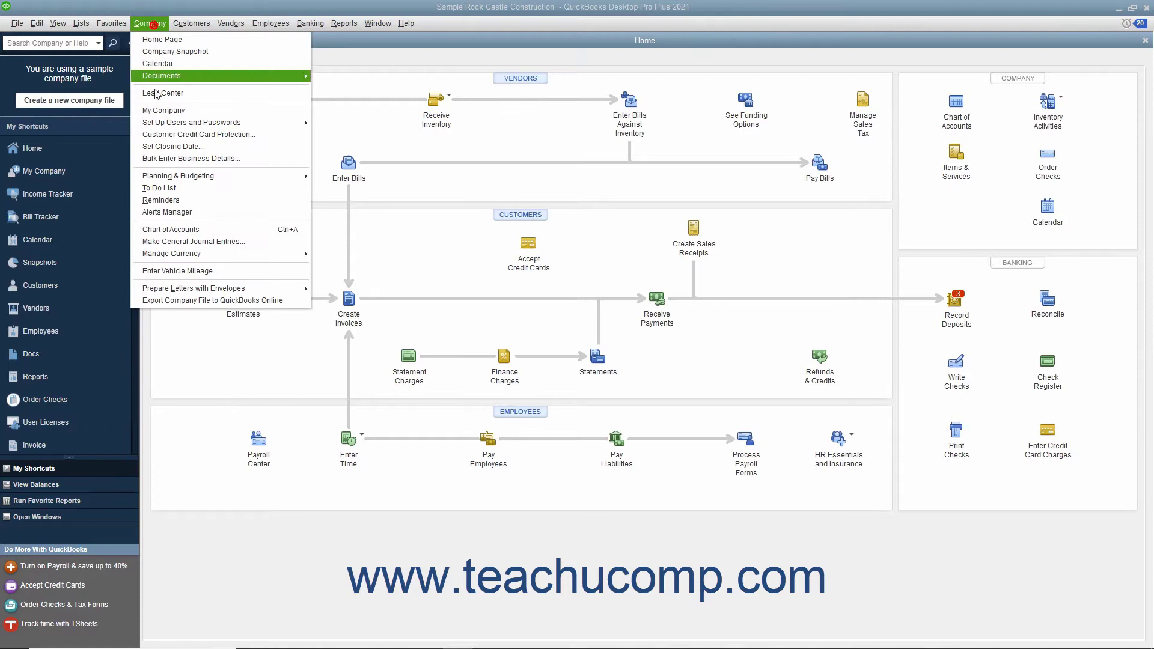
click(180, 271)
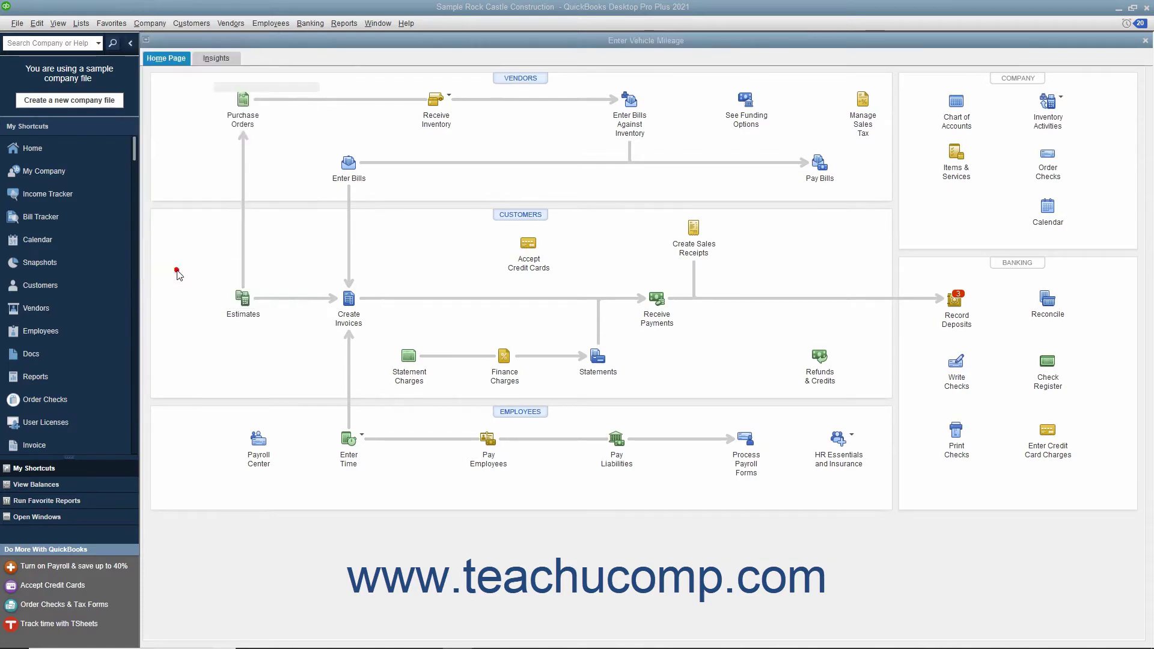
click(326, 87)
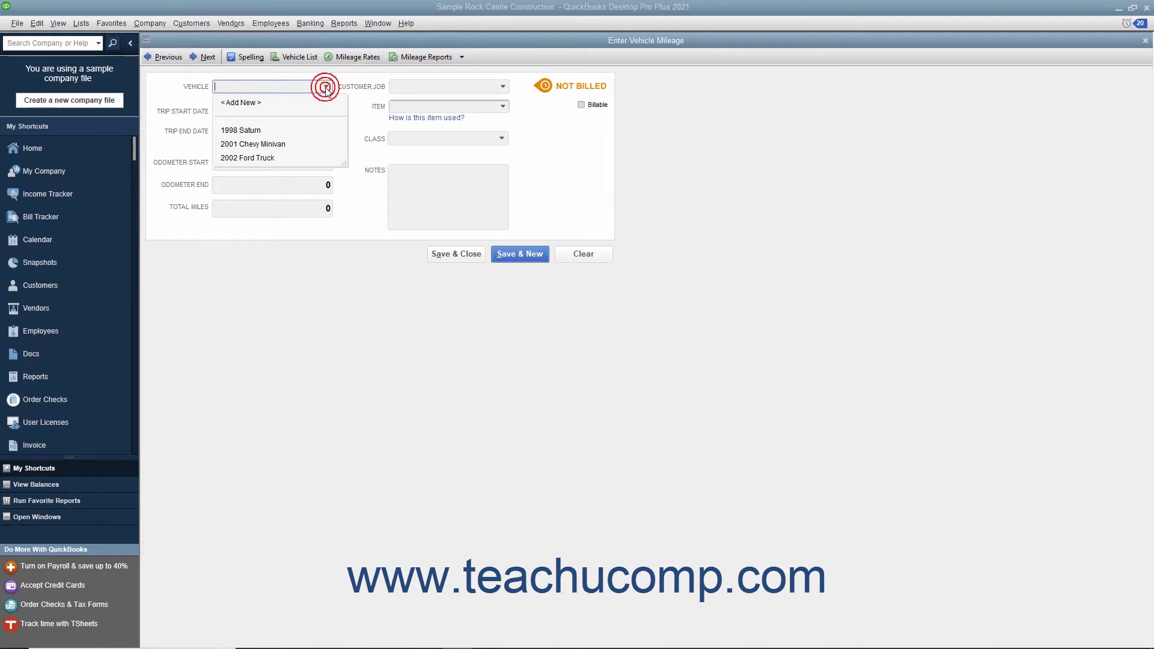
click(300, 158)
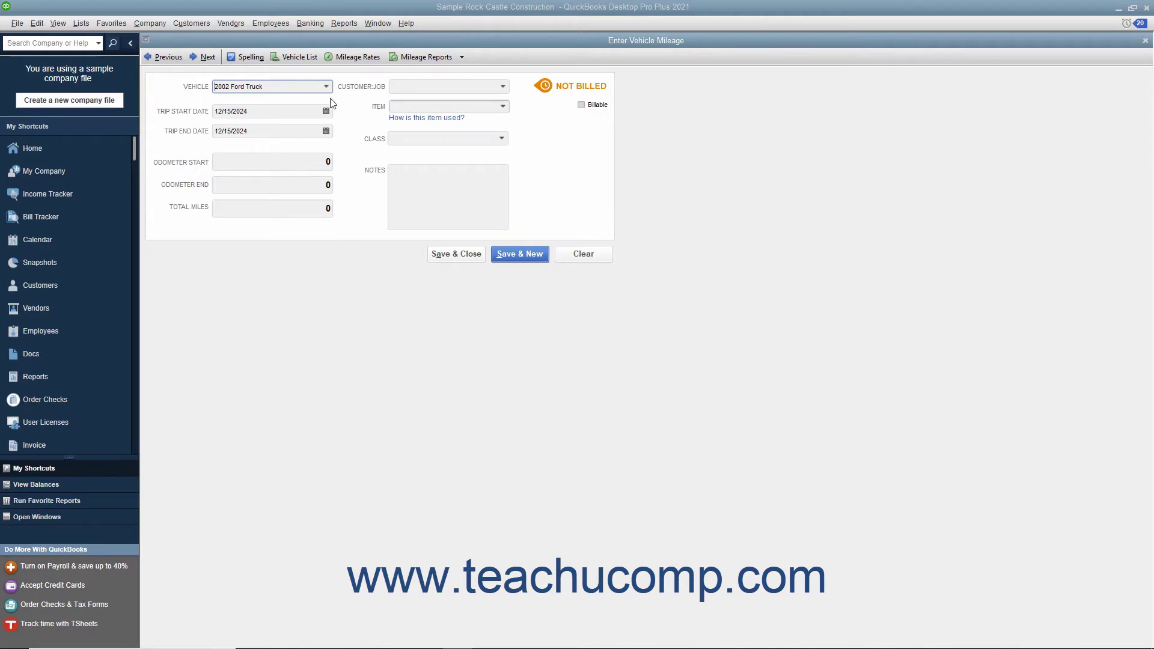
click(298, 57)
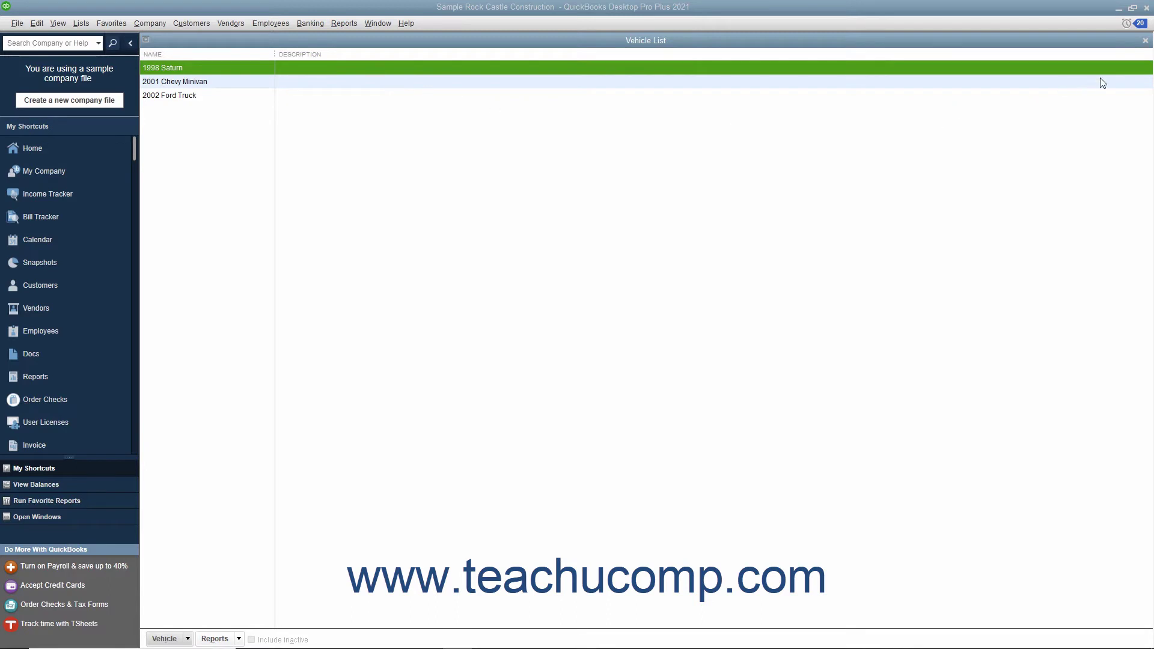
click(1145, 41)
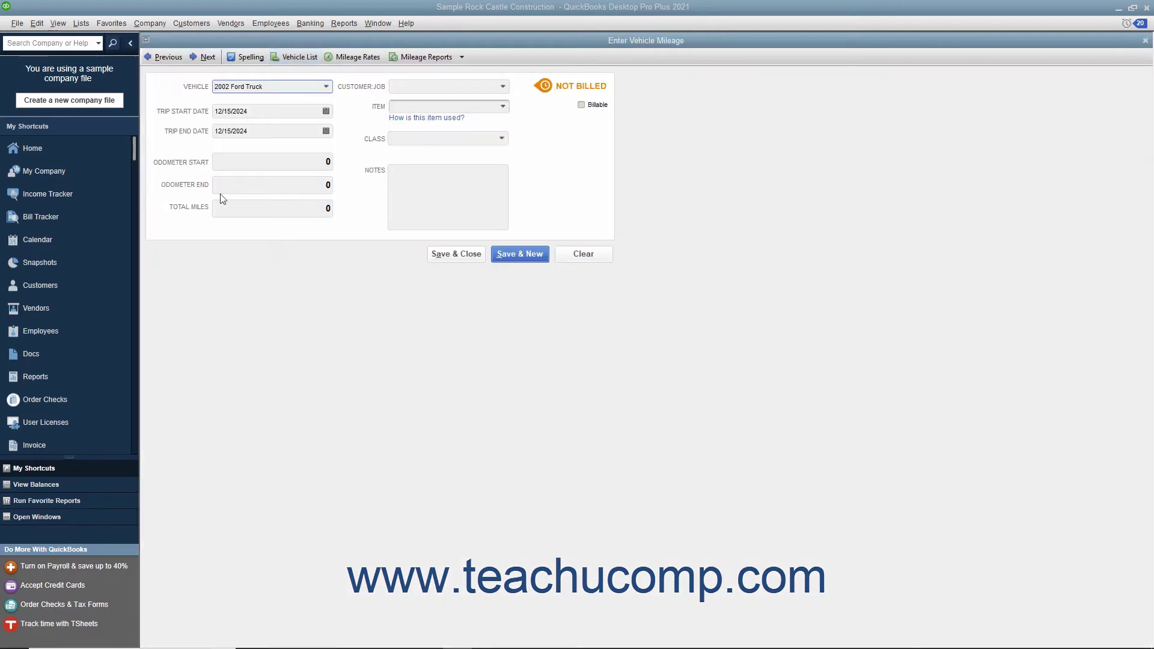
- Set both the trip start and trip end dates to 12/15/2024
click(325, 111)
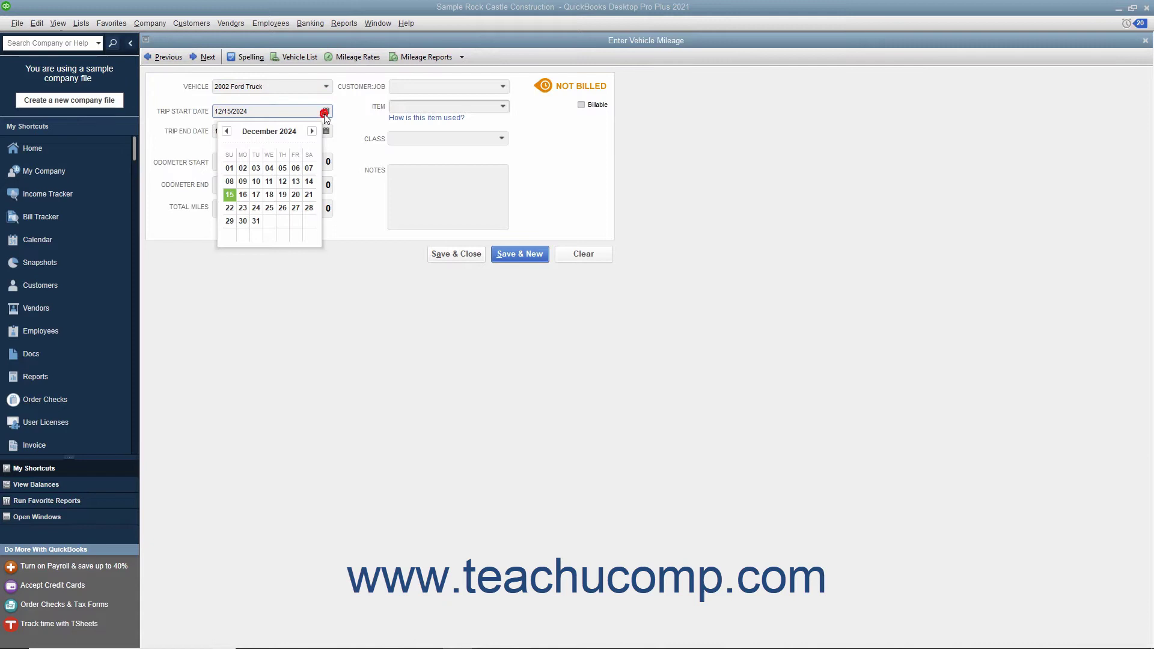
click(236, 196)
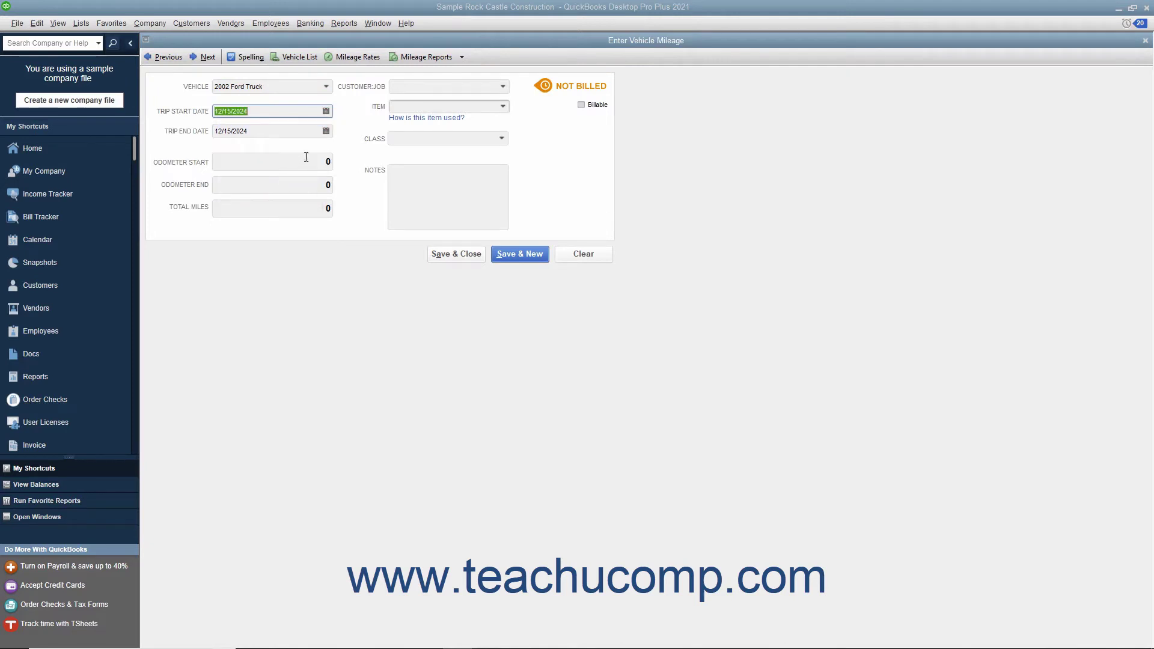
click(326, 131)
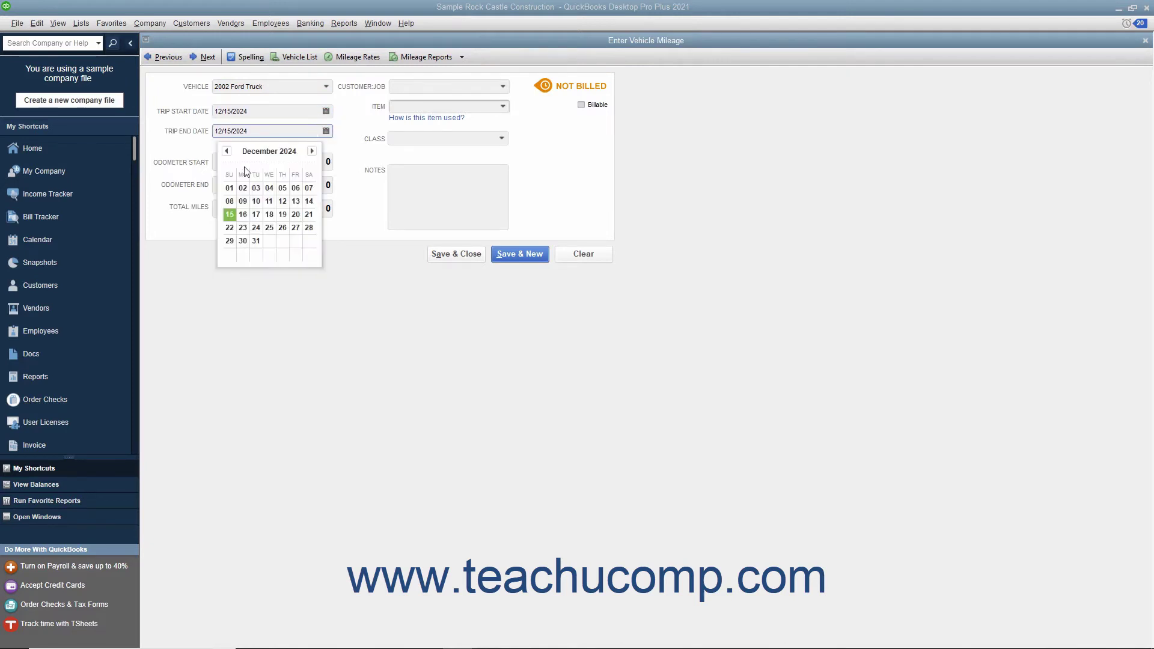
click(236, 213)
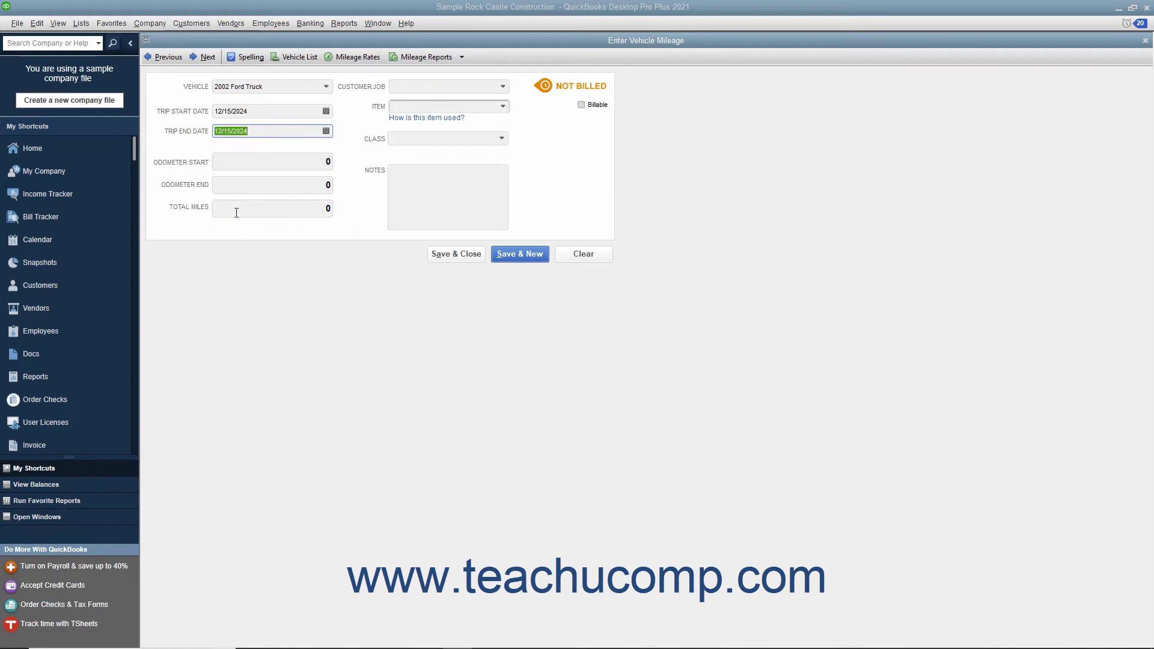
- Enter 50 as the total miles for the trip
click(259, 161)
click(278, 185)
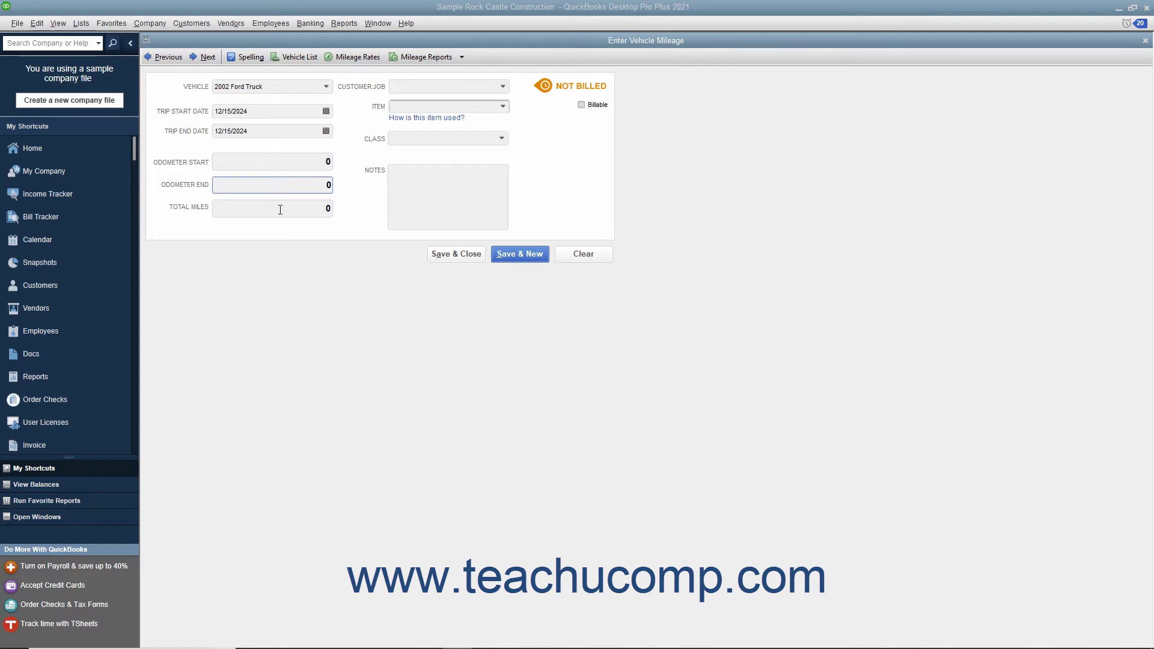
click(280, 209)
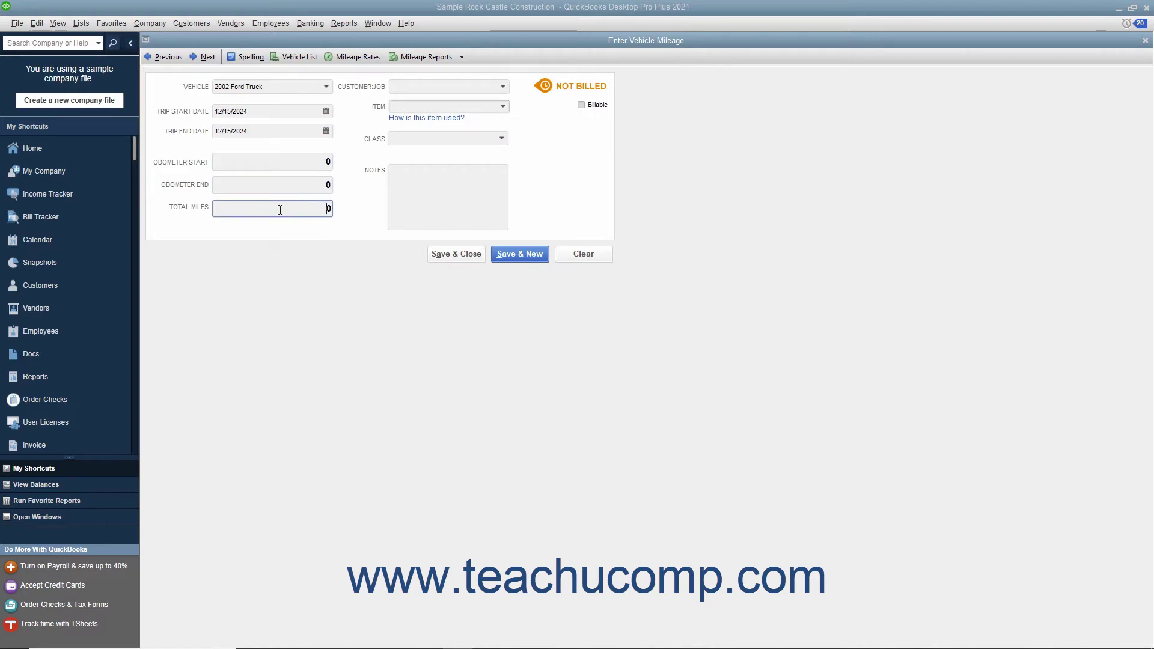
double_click(319, 209)
text(50)
- Mark the trip Billable to the Roofing Repairs job with the Mileage item, then save and close
click(581, 106)
click(504, 88)
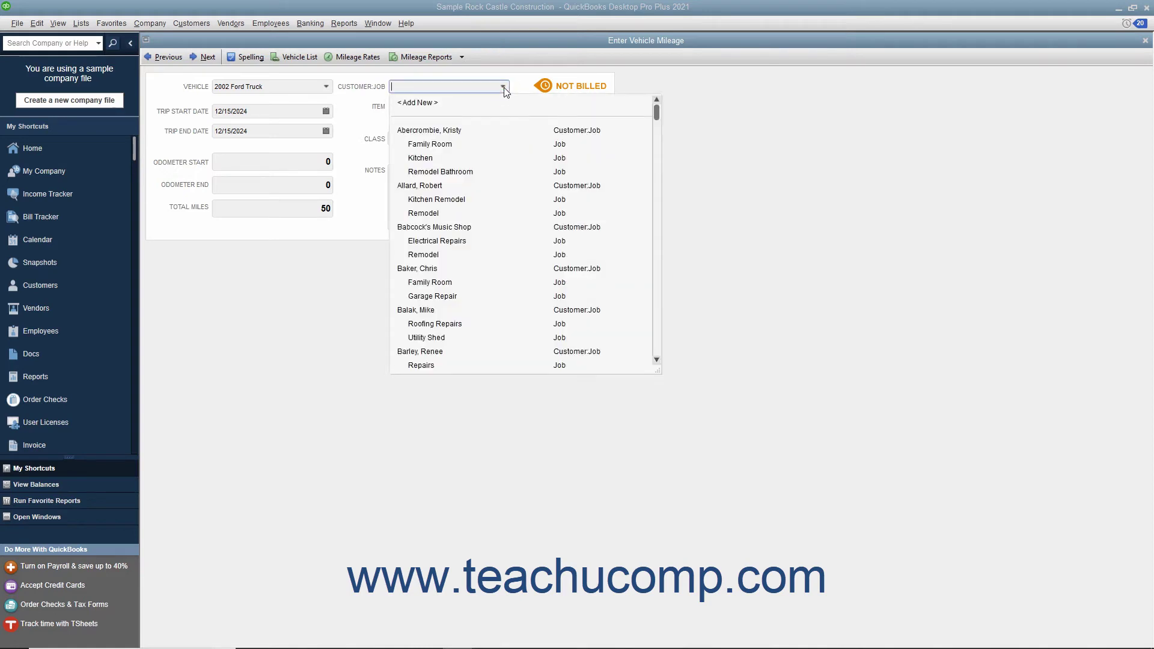
click(442, 323)
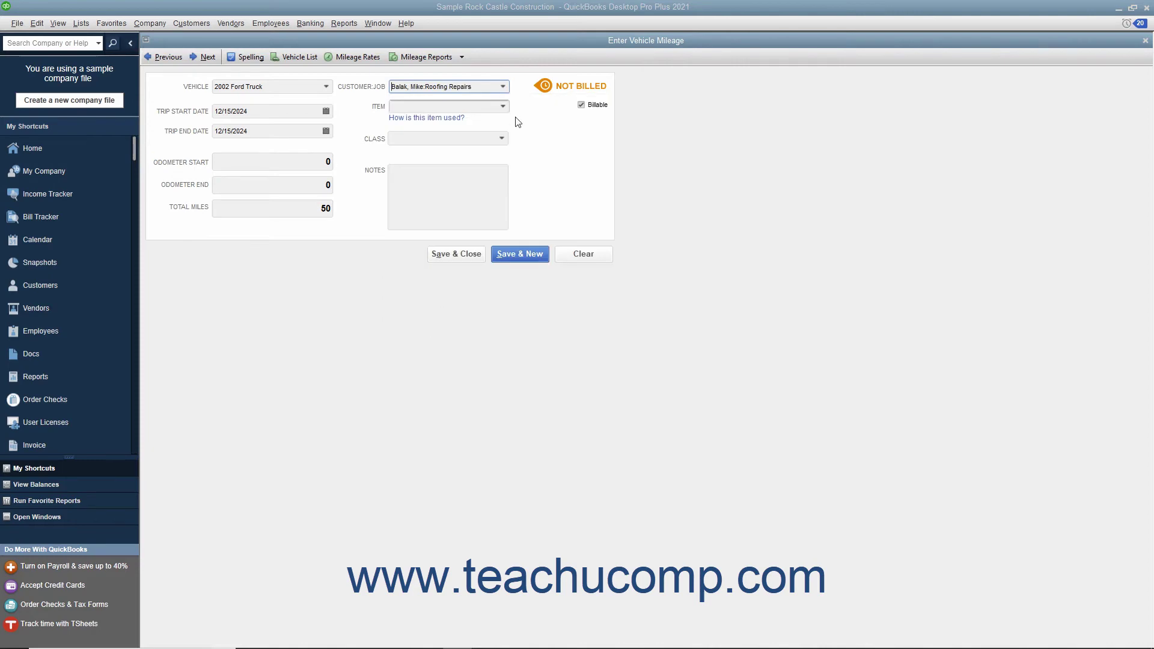
click(504, 107)
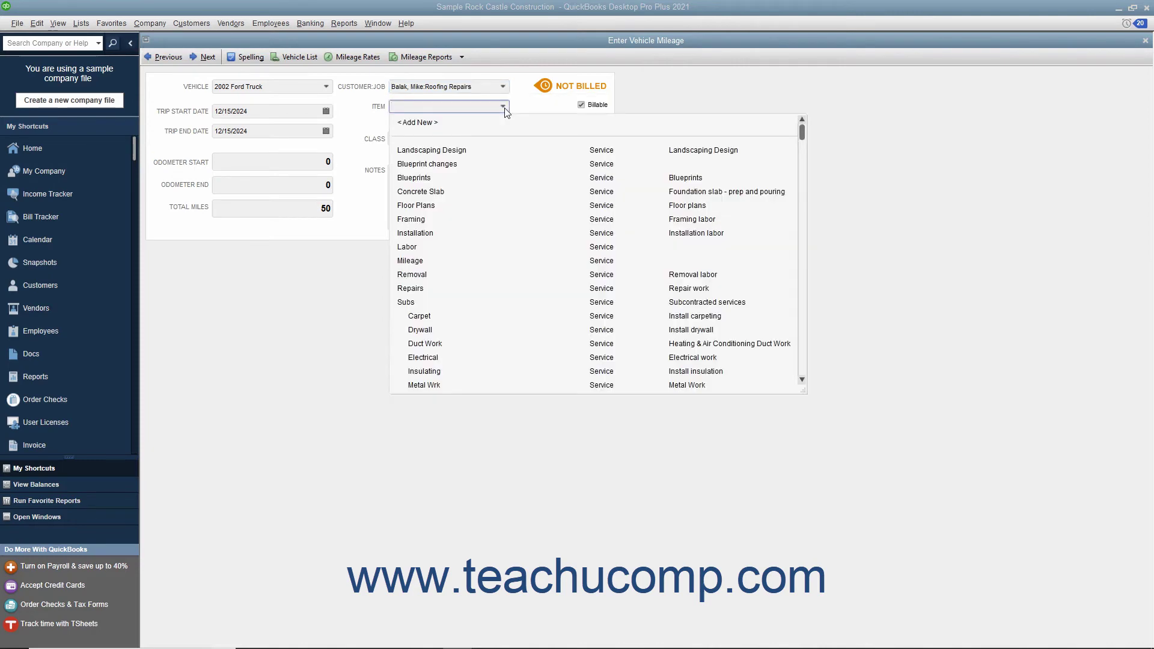
click(418, 262)
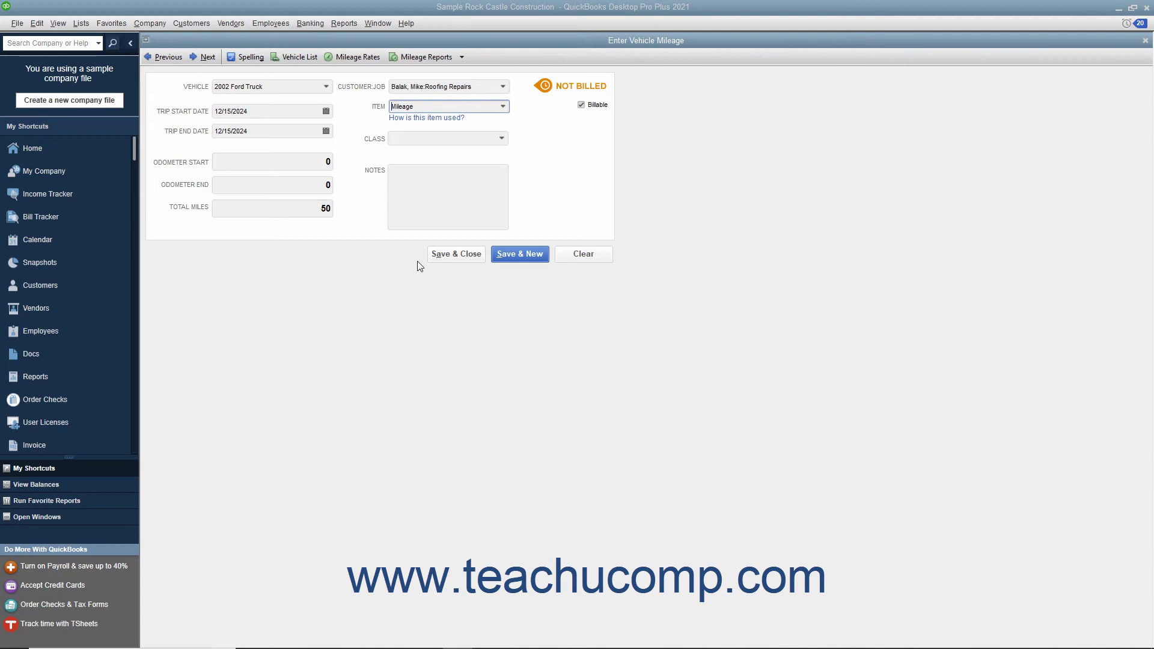
click(444, 190)
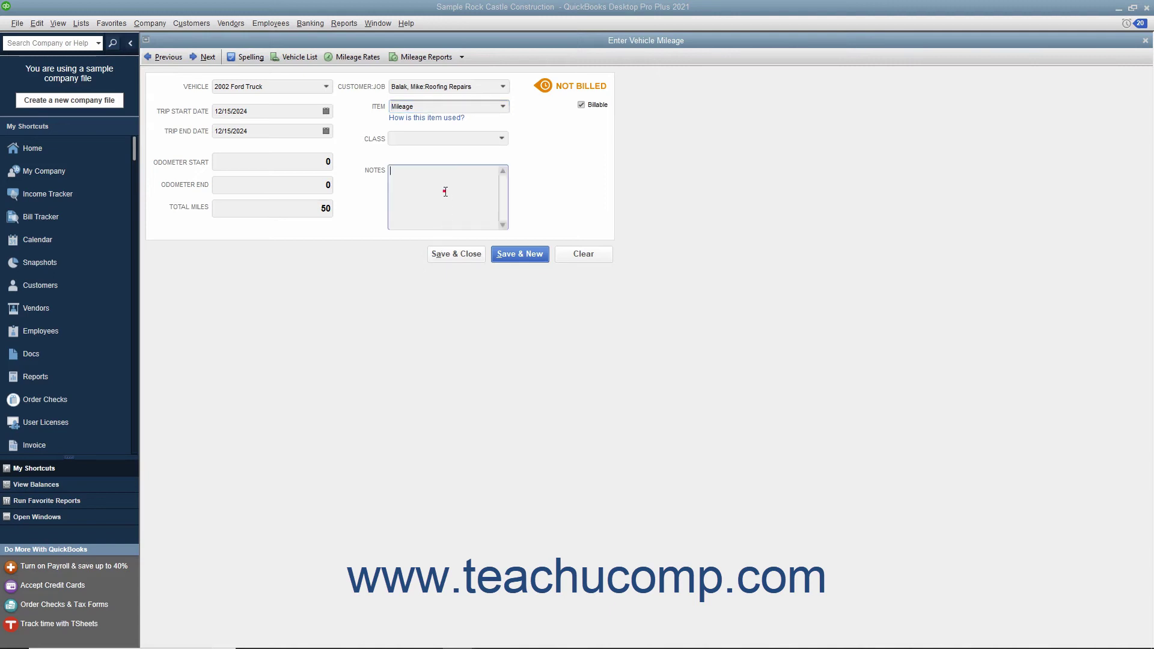
click(451, 257)
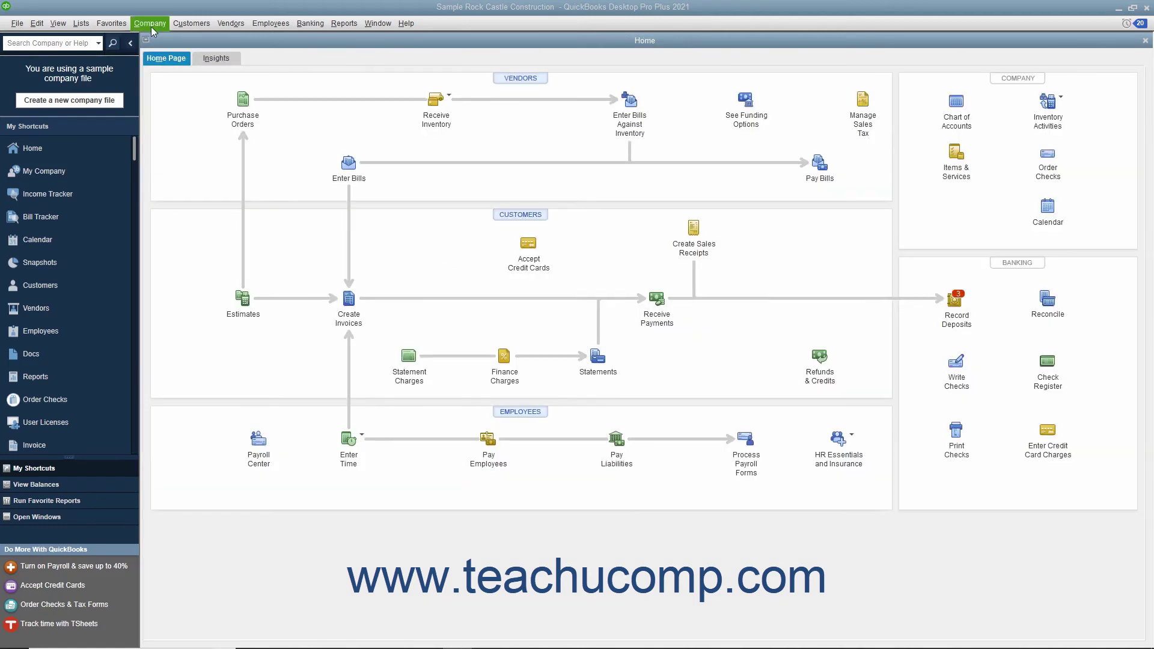
- From a fresh vehicle mileage form, add a Mileage Rates row: 01/01/2019 at .58
click(149, 24)
click(192, 271)
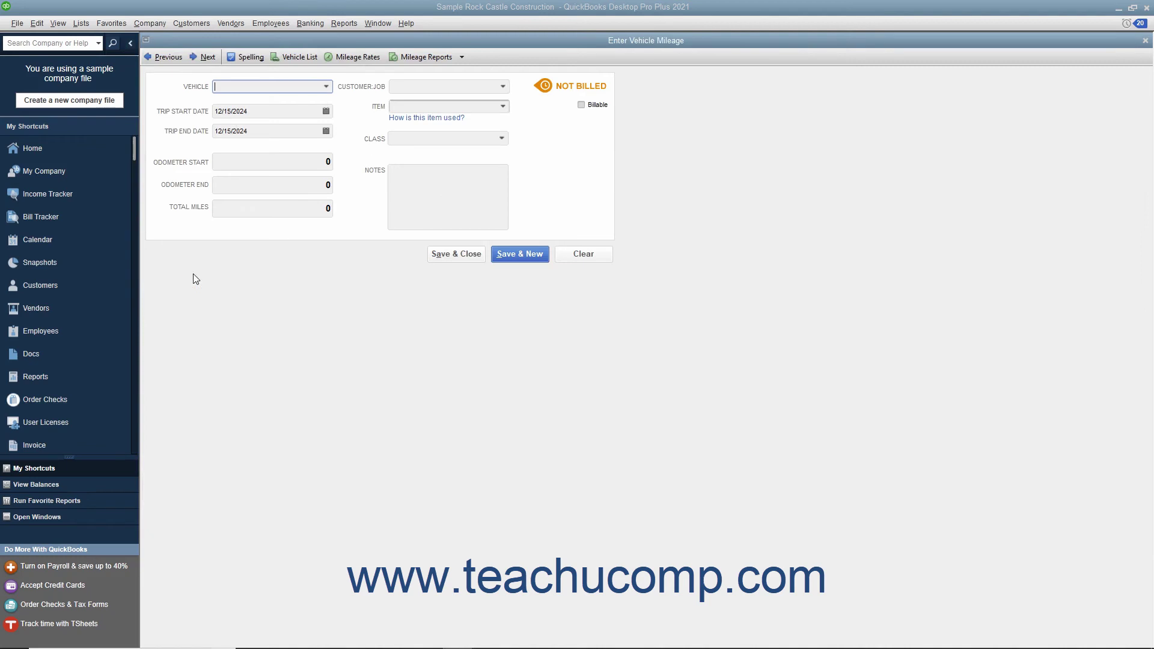
click(346, 58)
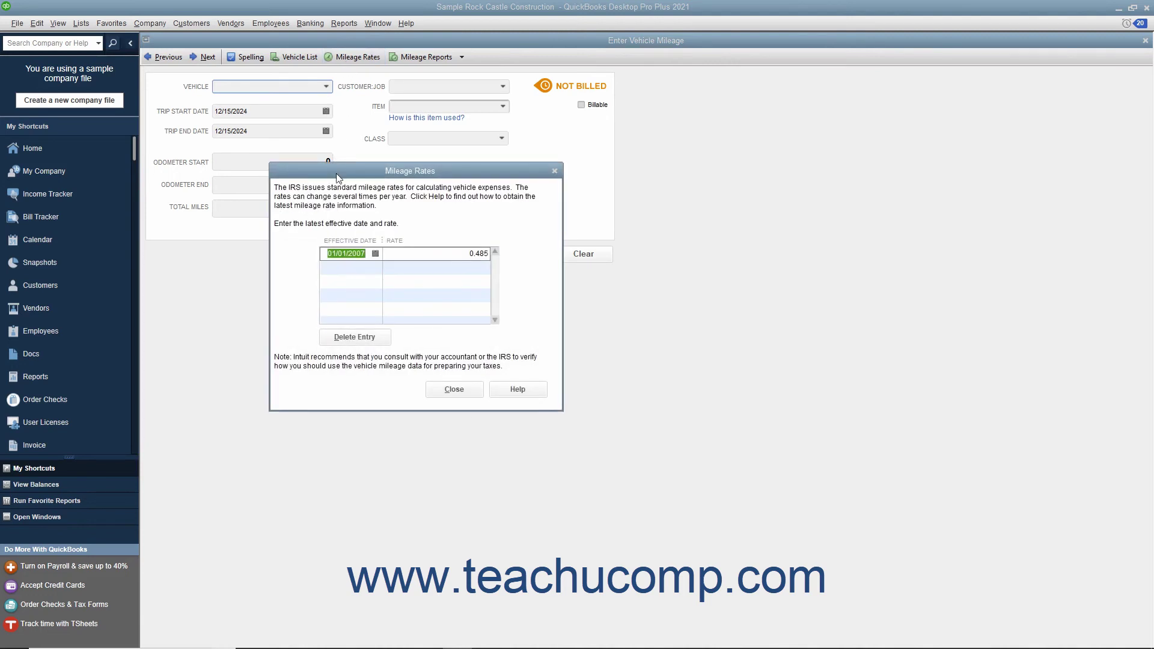
click(337, 268)
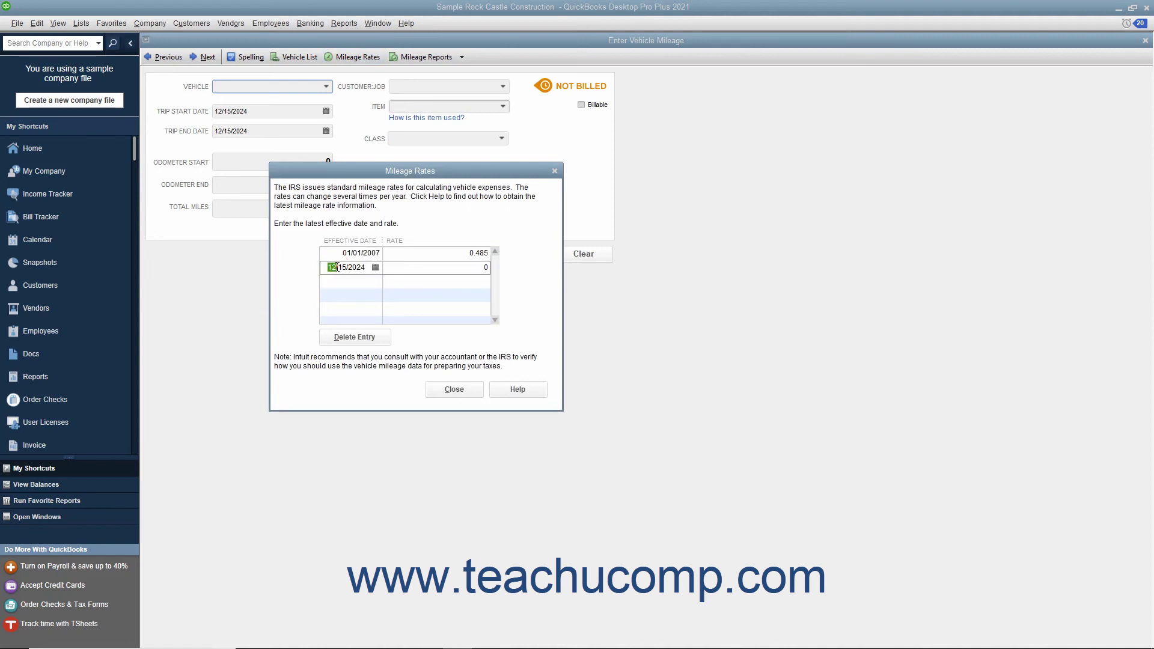
text(01/01/2019)
key(Tab)
text(.58)
- Close the Mileage Rates dialog, leaving the blank vehicle mileage form showing
click(455, 390)
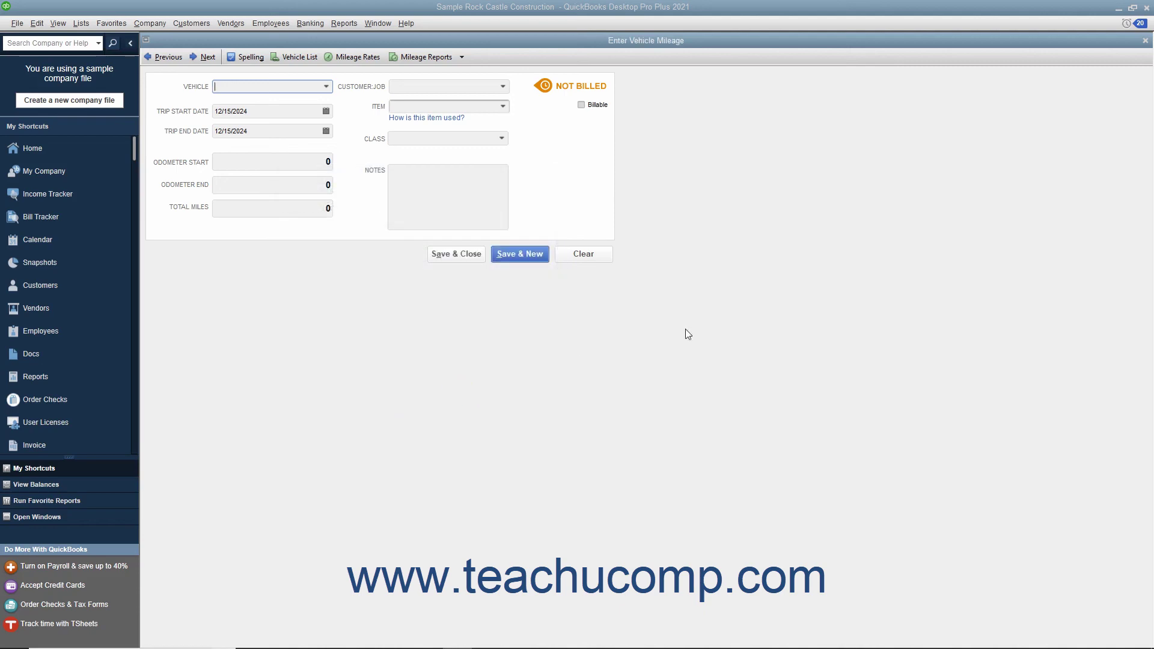